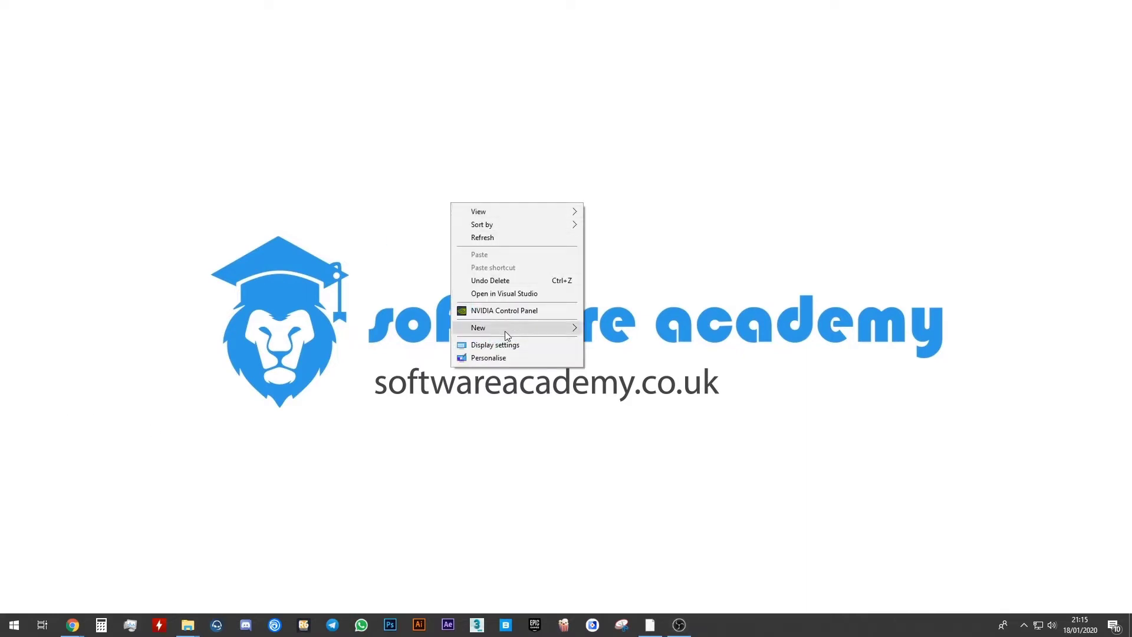
Make a new desktop folder called MyUE4Game, then open it in File Explorer
mouse_move(505, 329)
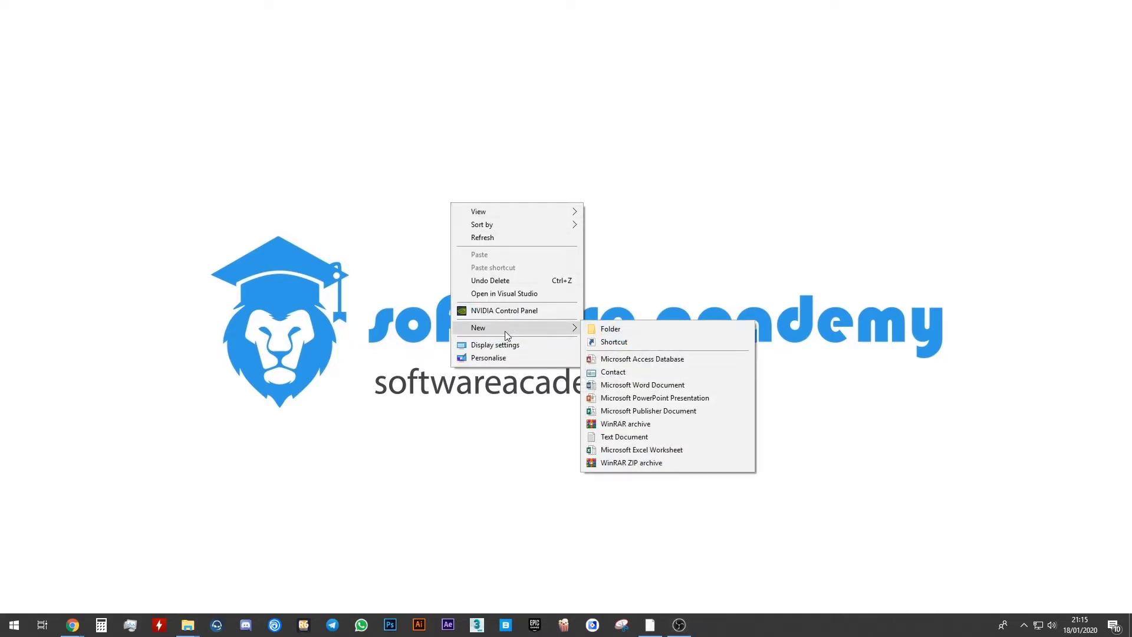
click(636, 329)
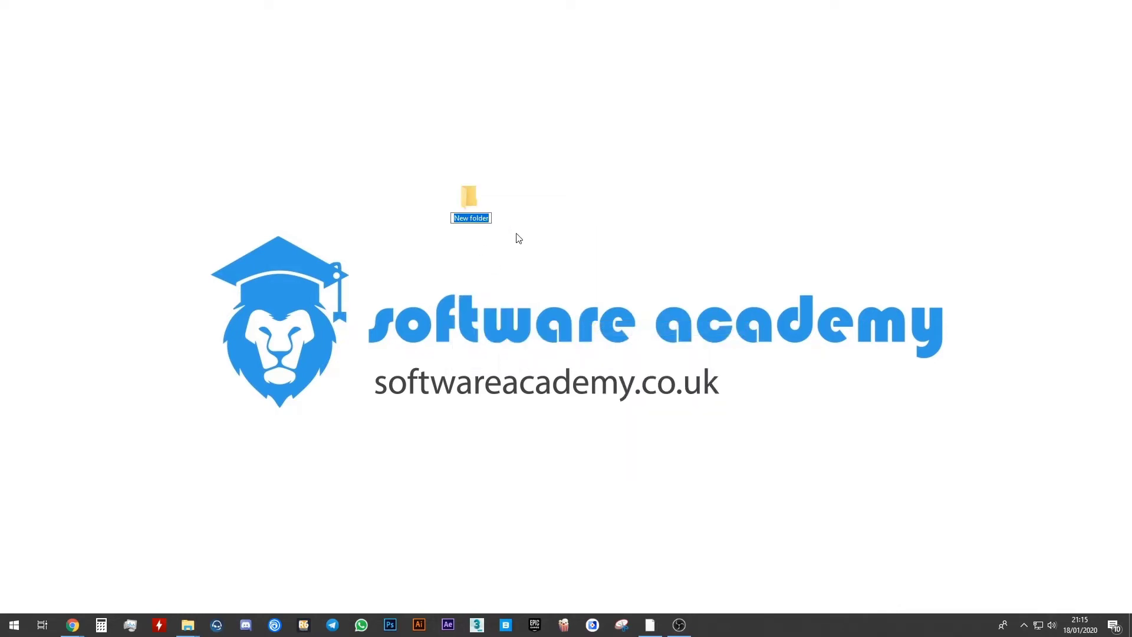
text(MyU)
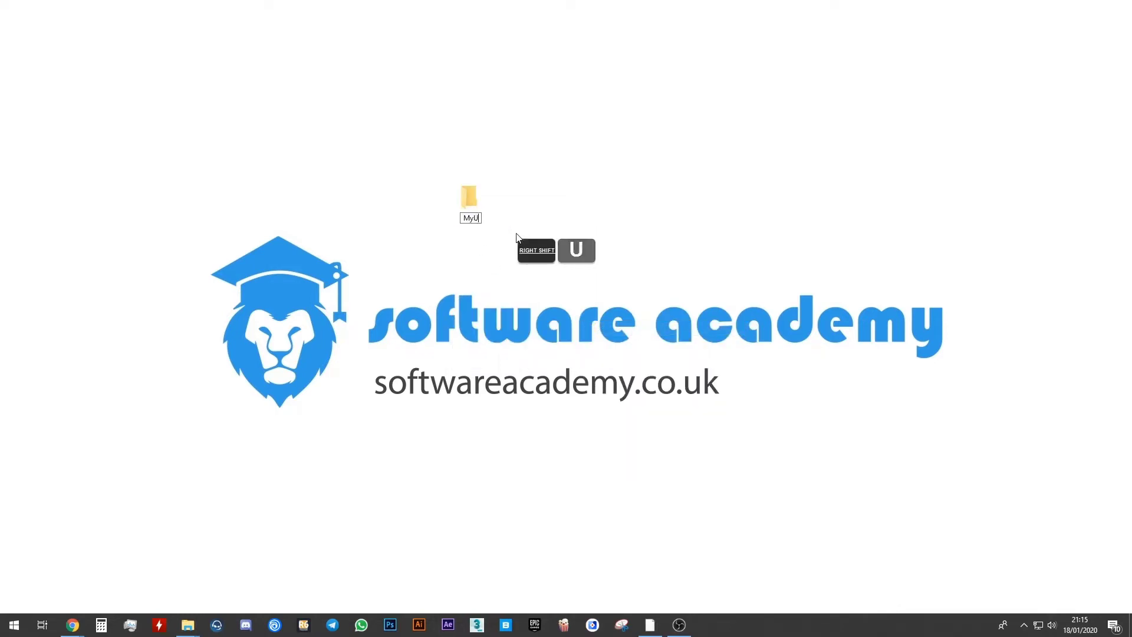
text(E4Game)
key(Return)
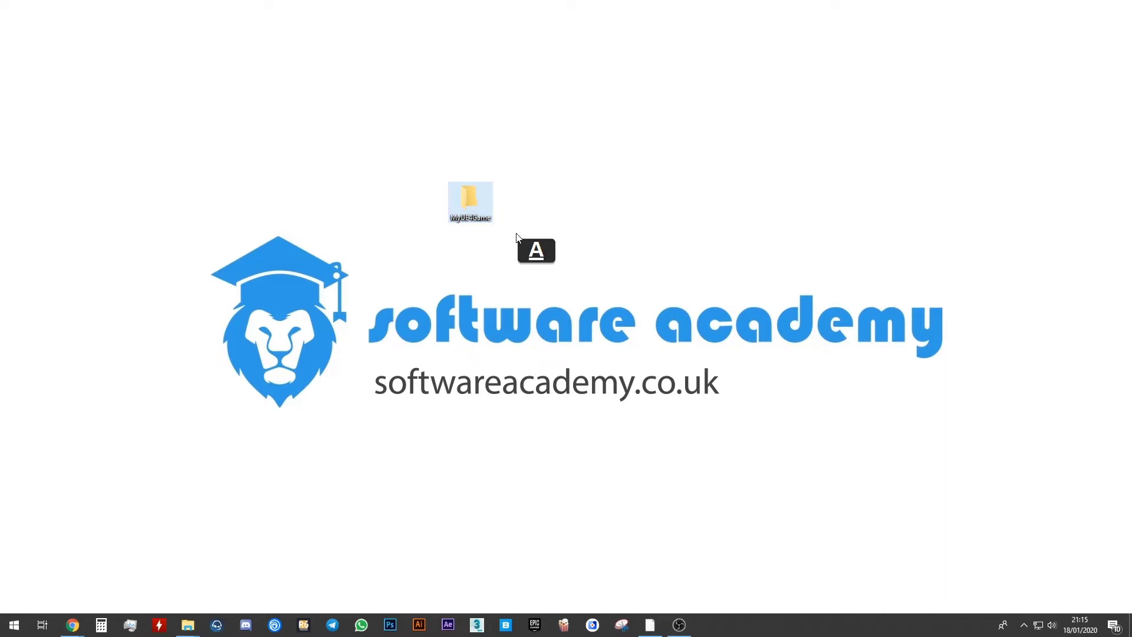
double_click(470, 201)
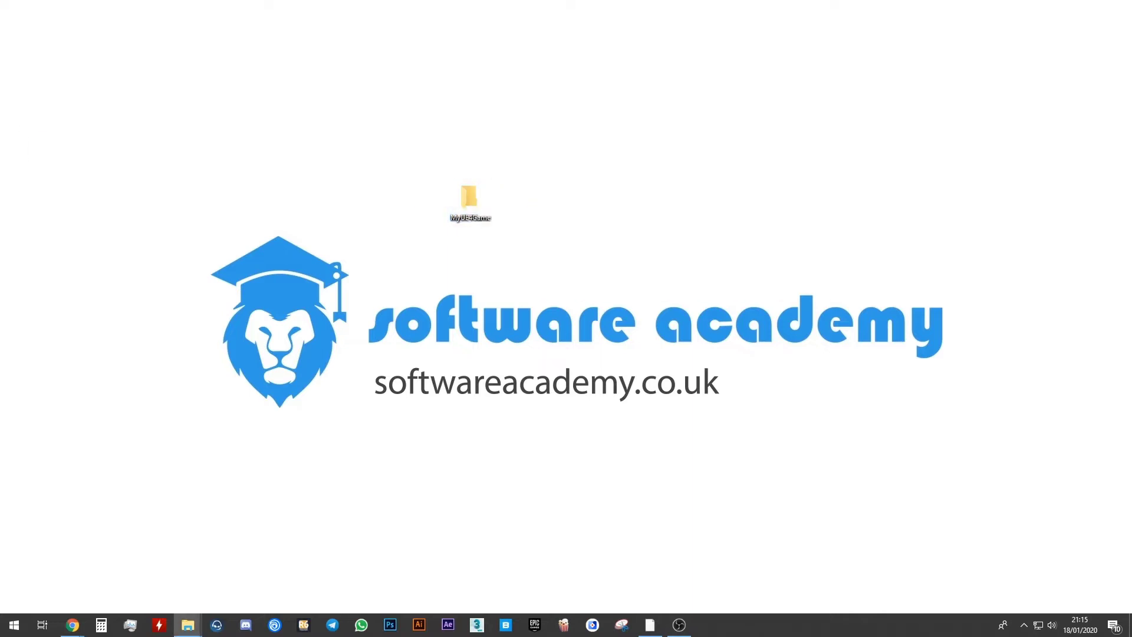
Move the MyUE4Game window aside and search the Start menu for 'epic' to find Epic Games Launcher
drag(362, 144, 612, 115)
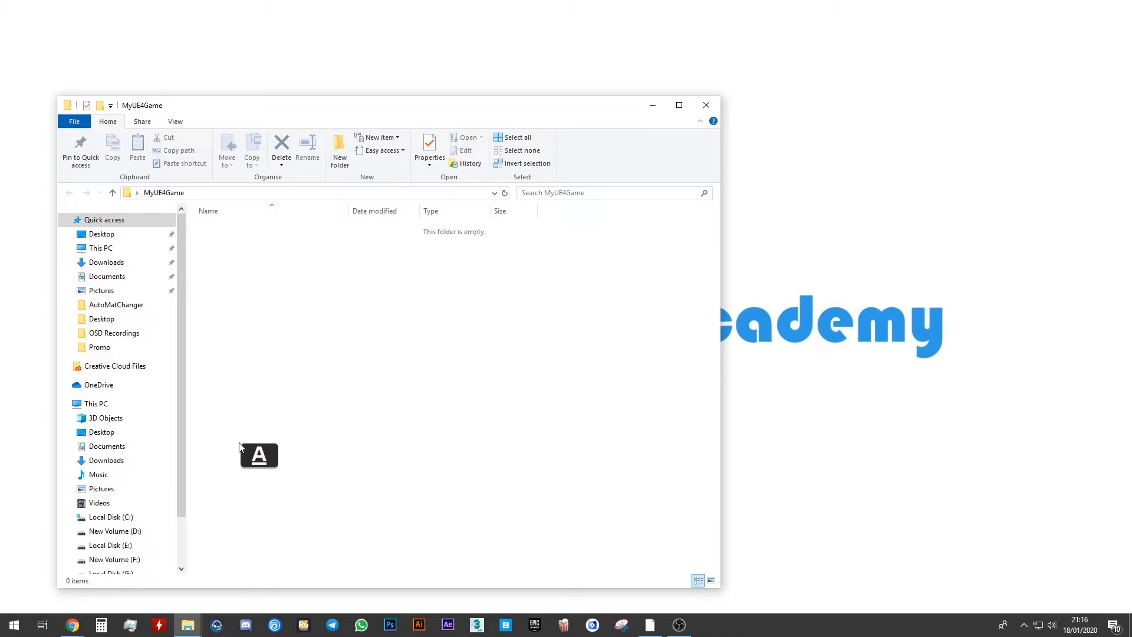
click(13, 626)
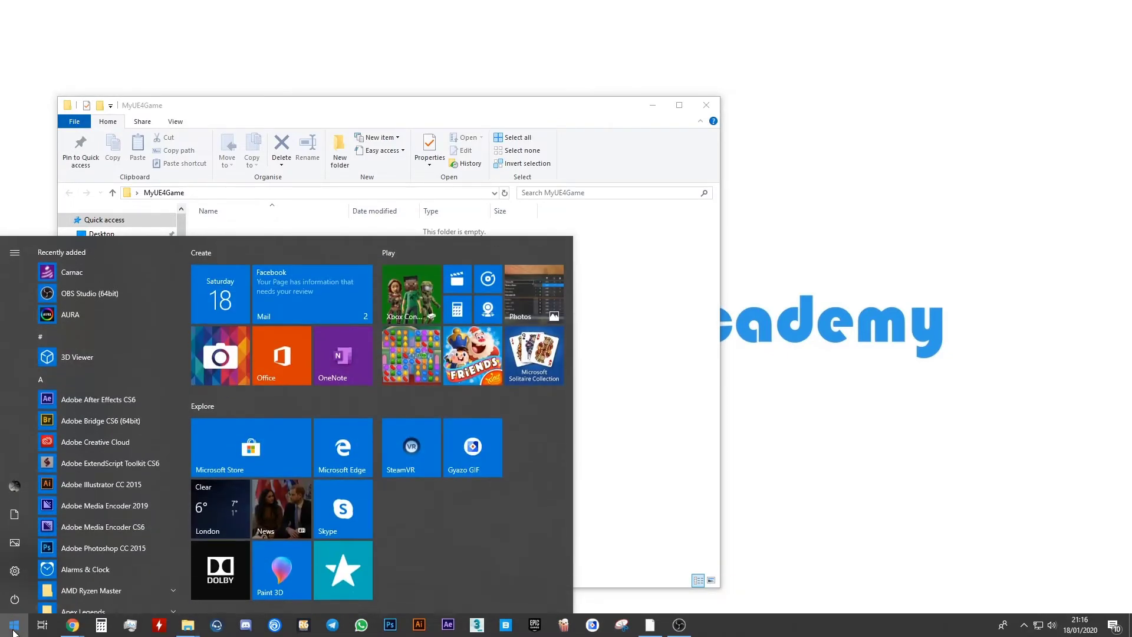
text(epic)
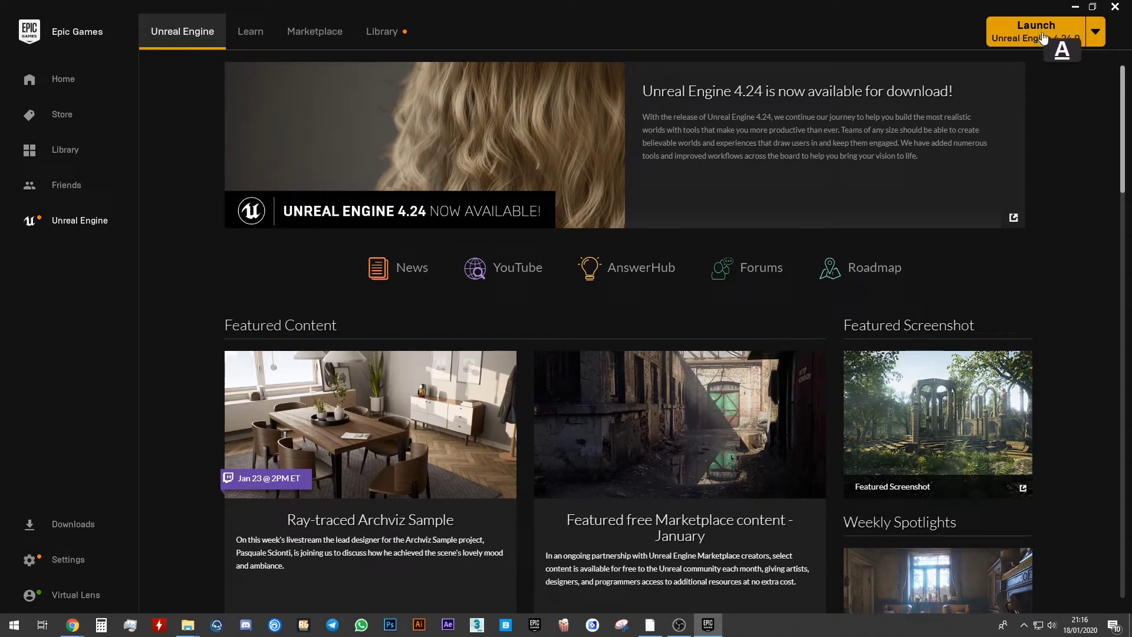
Launch Unreal Engine 4.24.0 and close the SteamVR missing-headset warning
click(1019, 37)
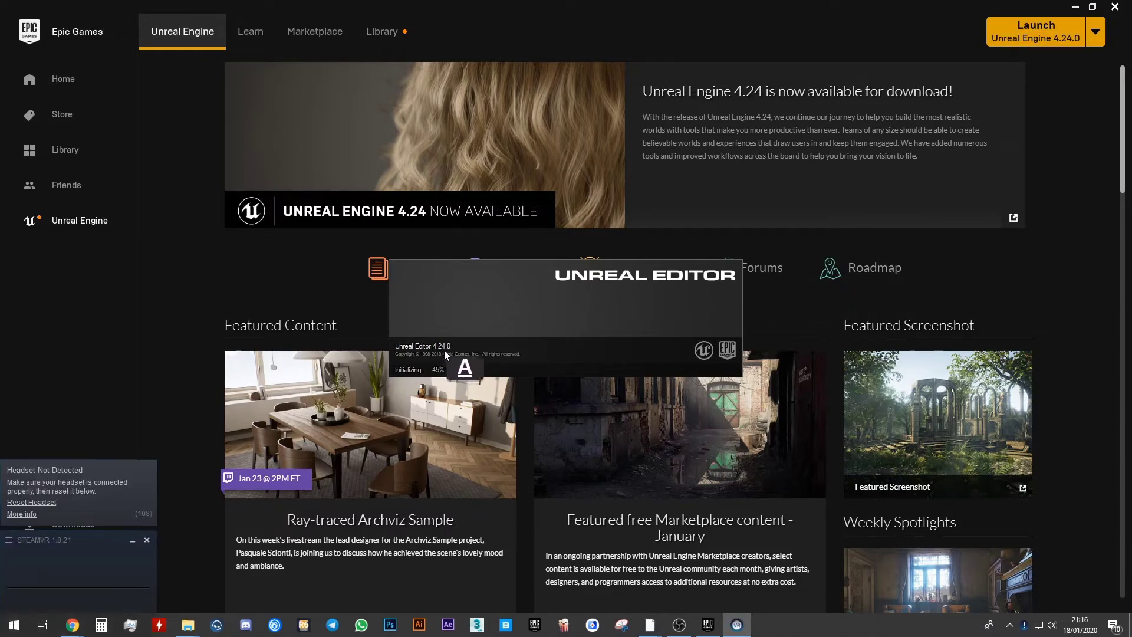
click(147, 540)
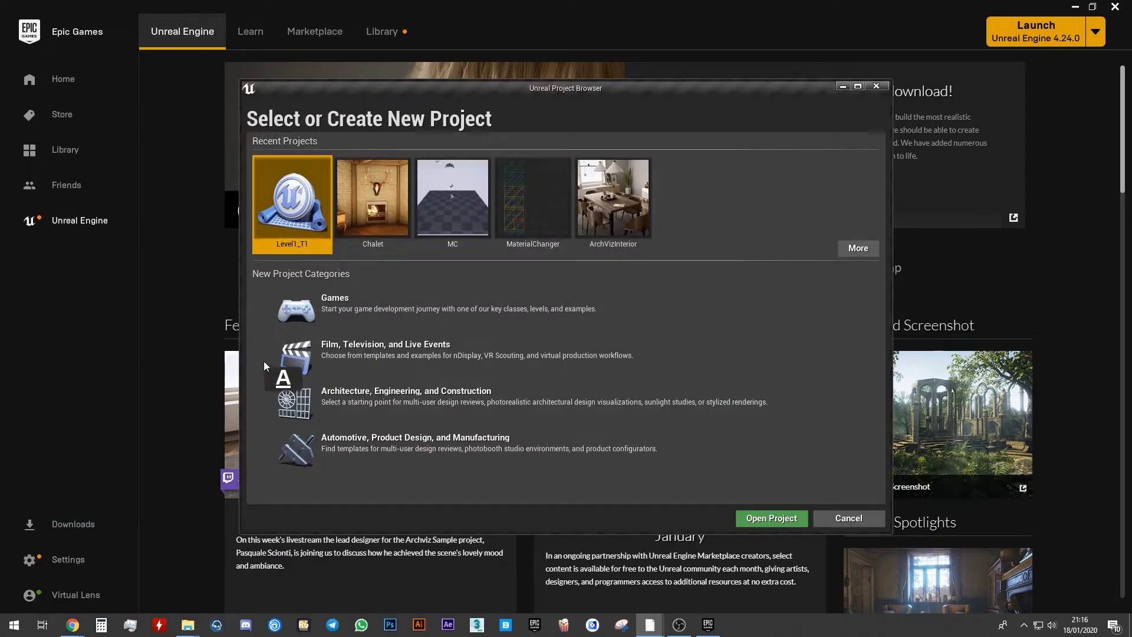
Pick the Games category and the First Person template to reach the project settings page
drag(429, 89, 441, 72)
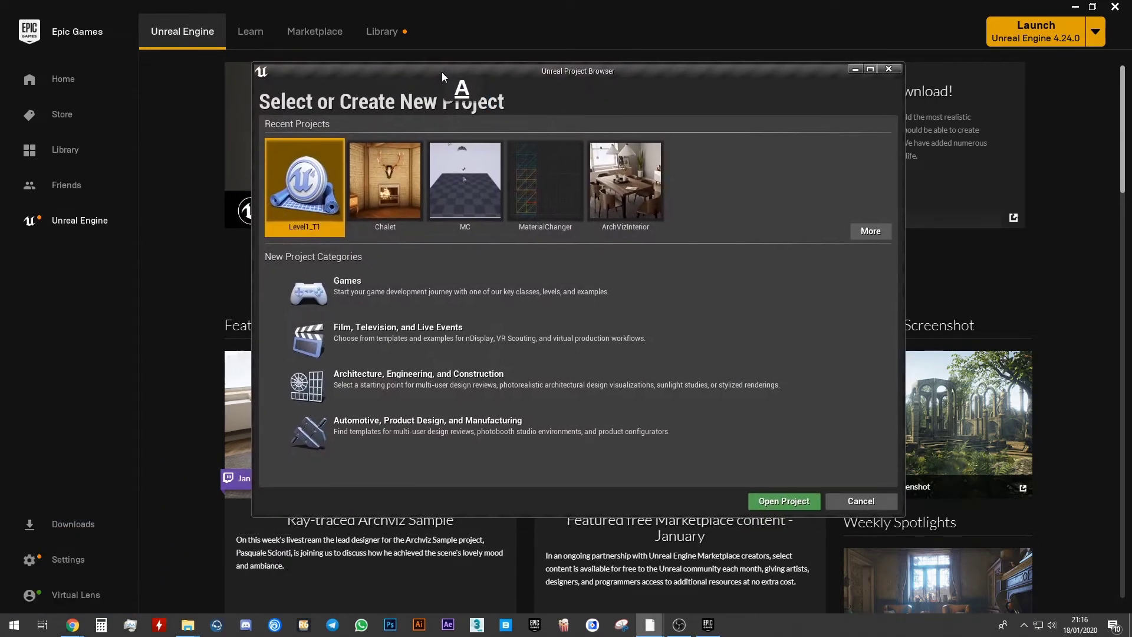
click(360, 291)
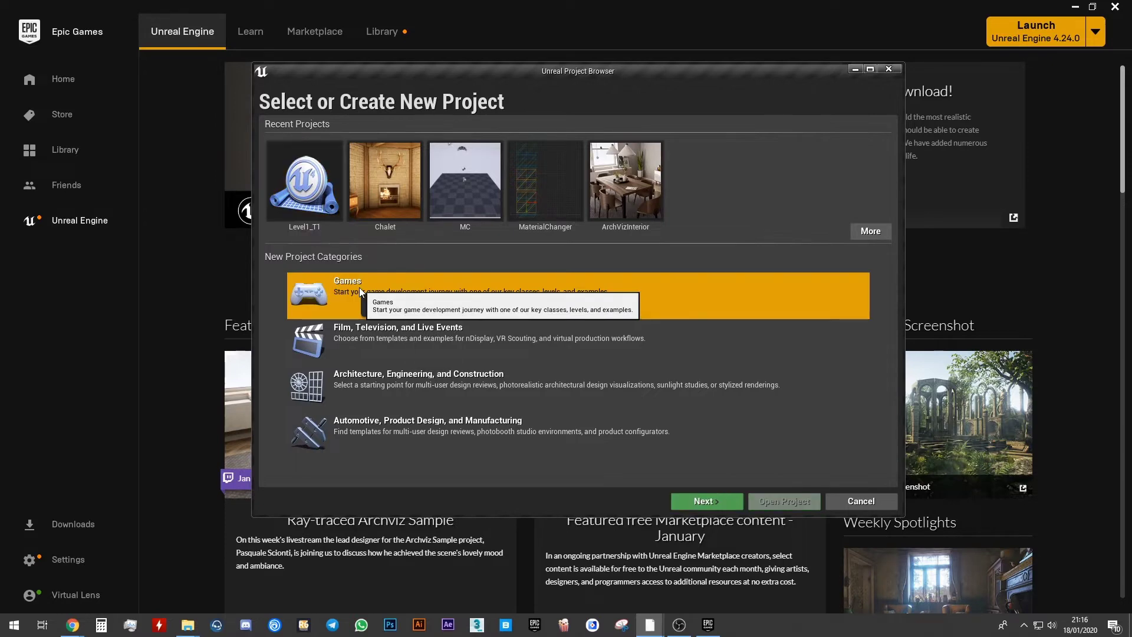
click(708, 501)
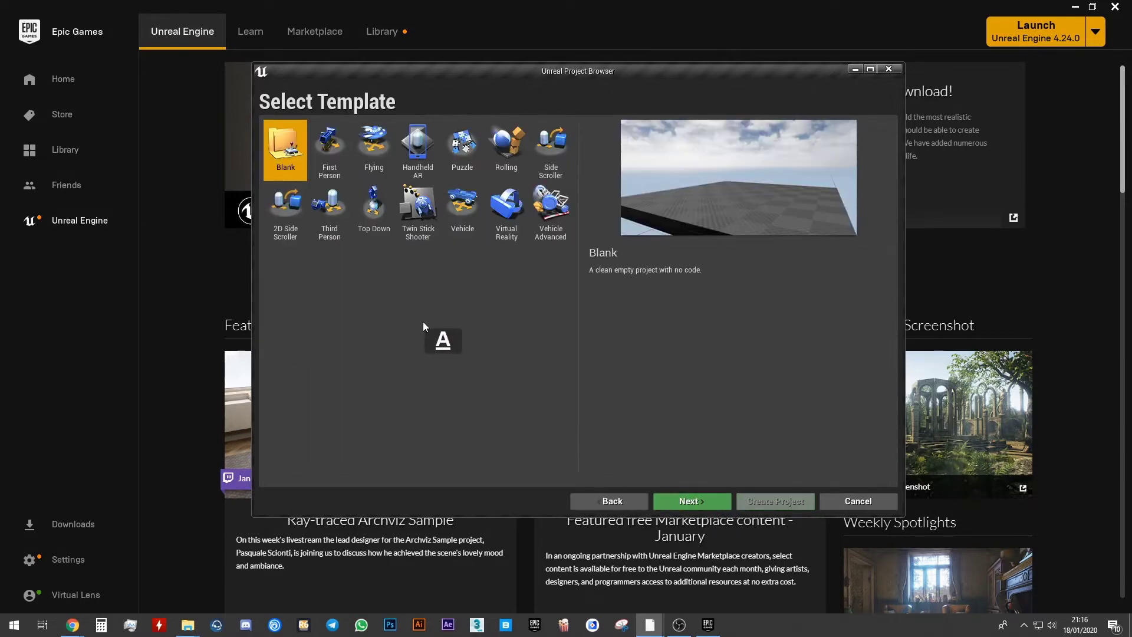
click(332, 138)
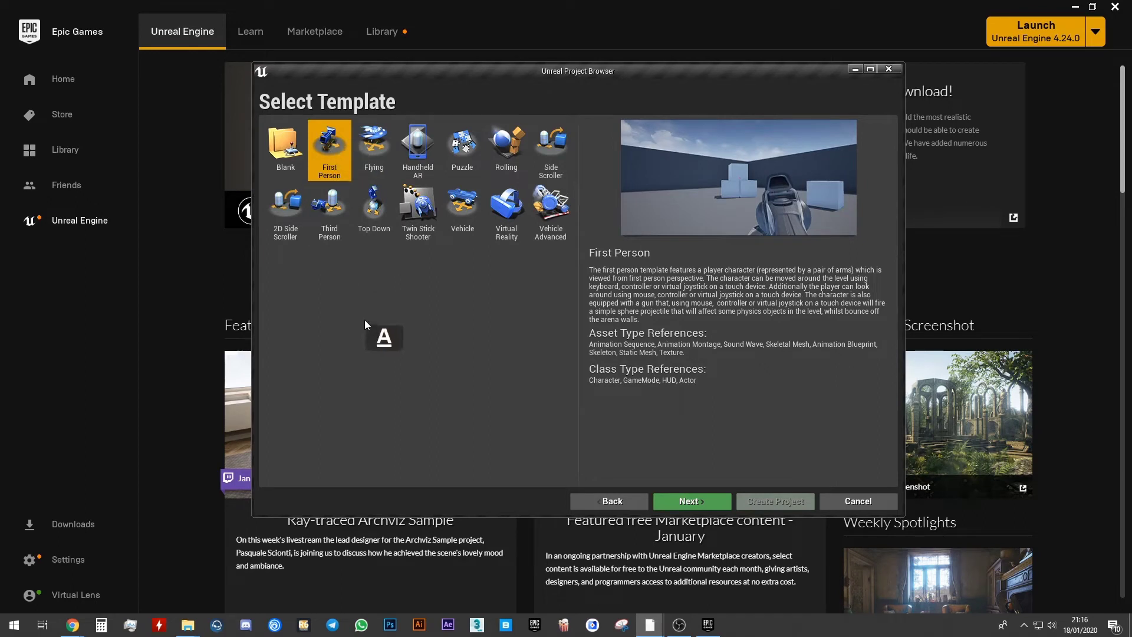
click(696, 502)
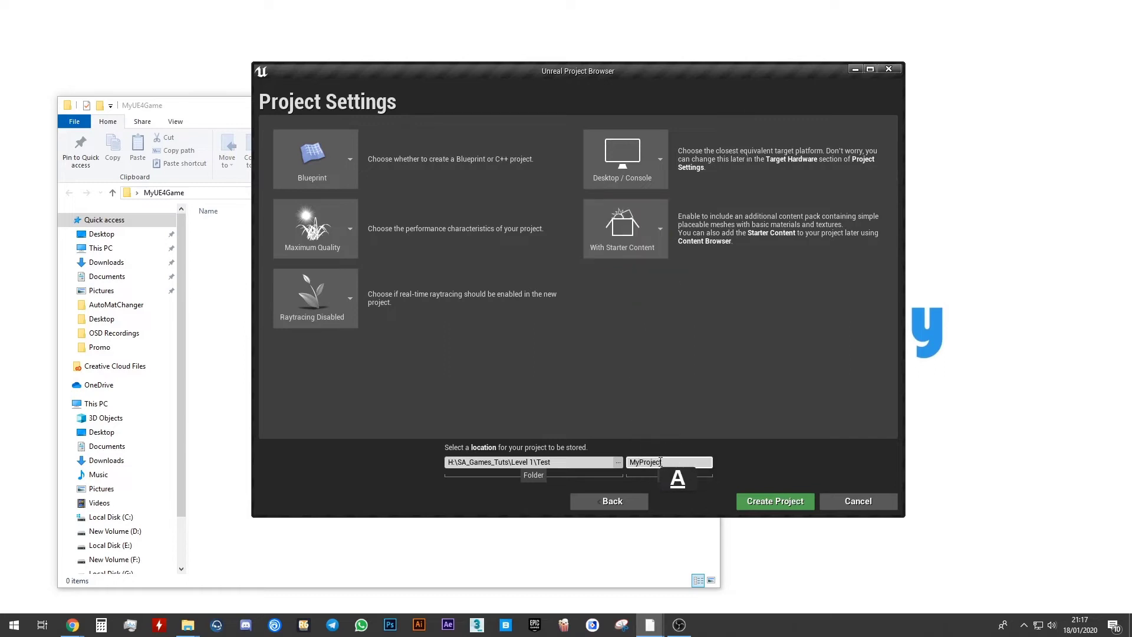
Replace MyProject with MyGame in the Name field and delete the stray space
drag(664, 462, 628, 463)
text(M)
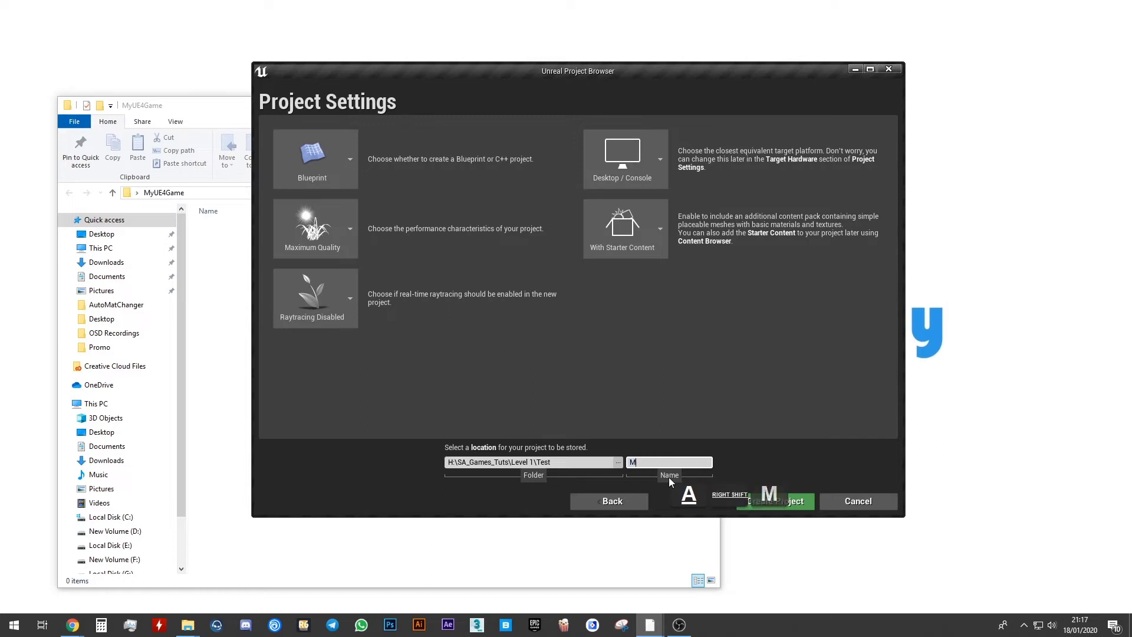
text(yGame)
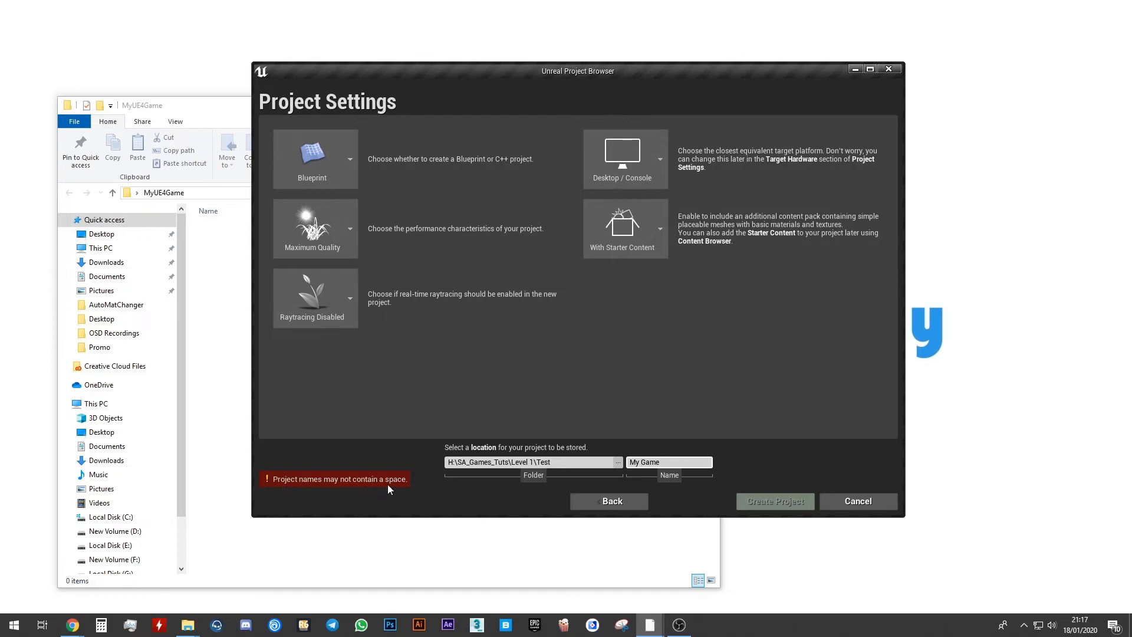
click(642, 463)
key(Delete)
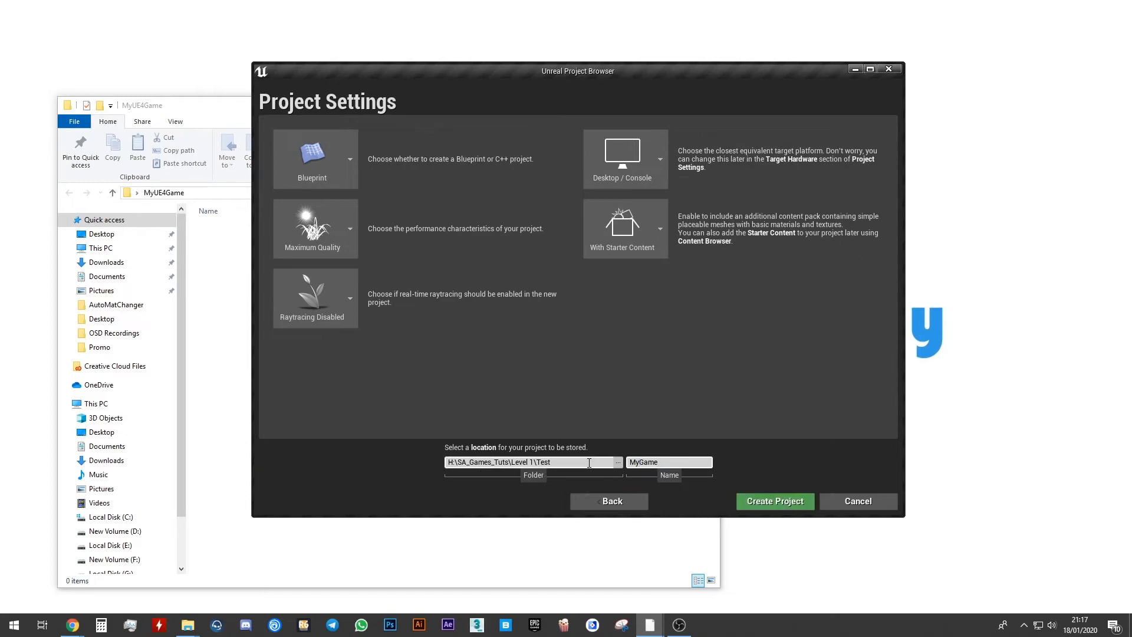
Set the project location to Desktop > MyUE4Game and create the MyGame project
click(620, 462)
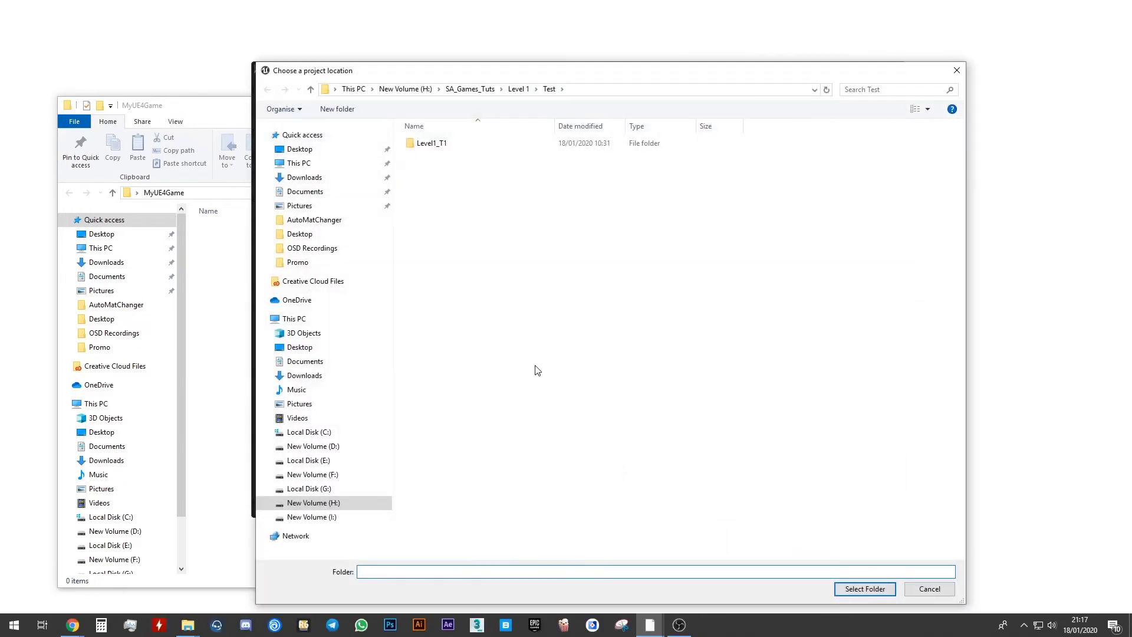
click(292, 152)
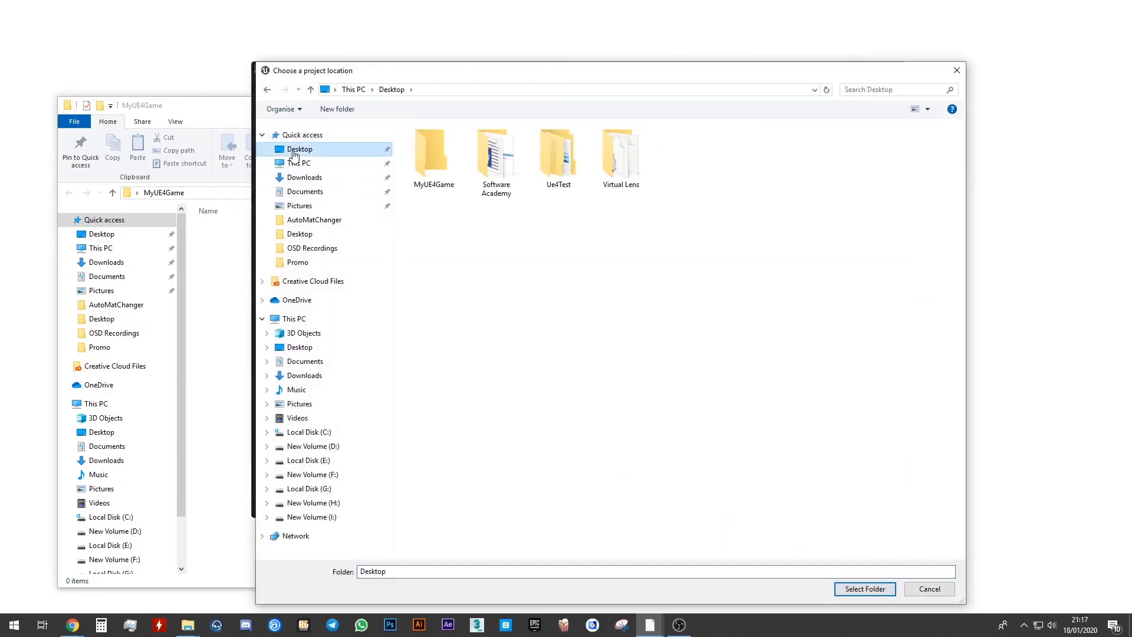
double_click(433, 158)
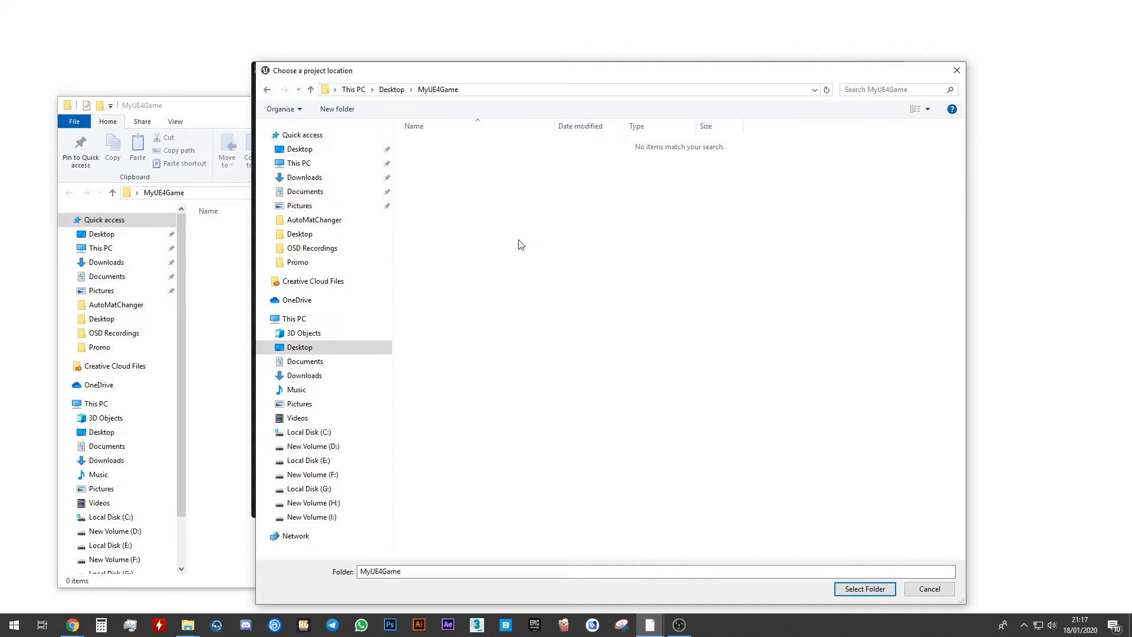
click(867, 590)
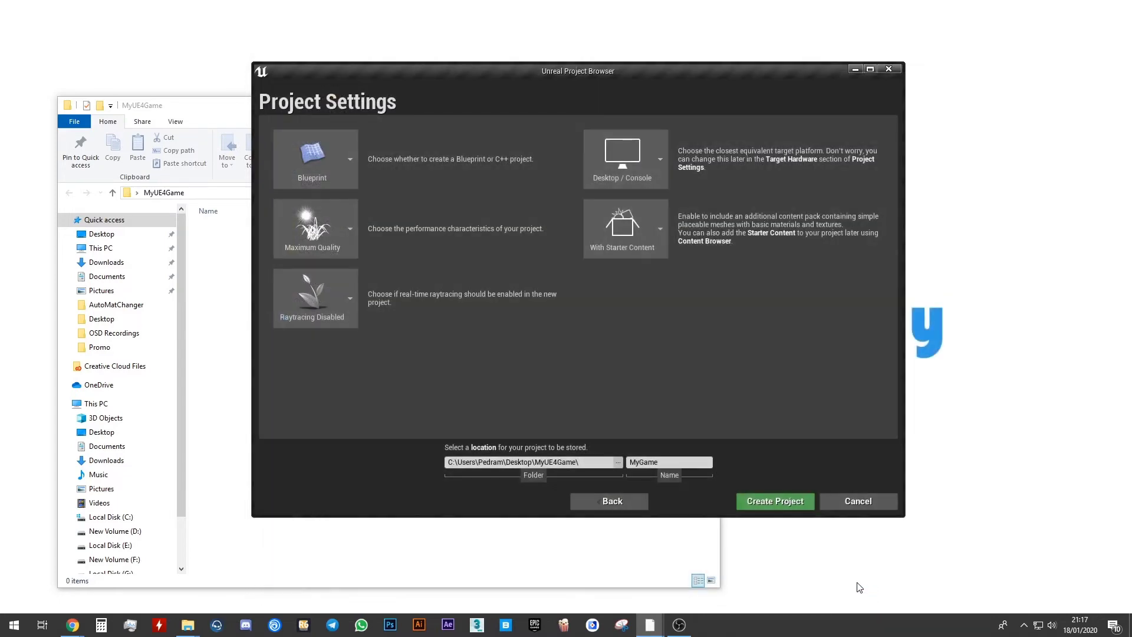
click(776, 504)
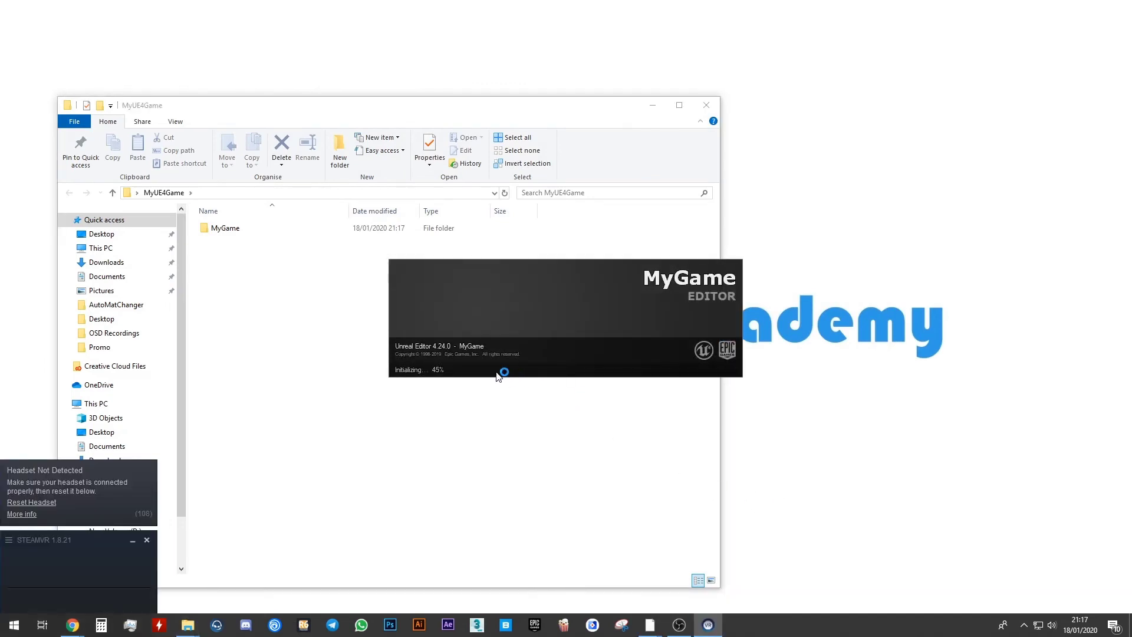
Close the SteamVR missing-headset notice and move the Explorer window aside
click(147, 540)
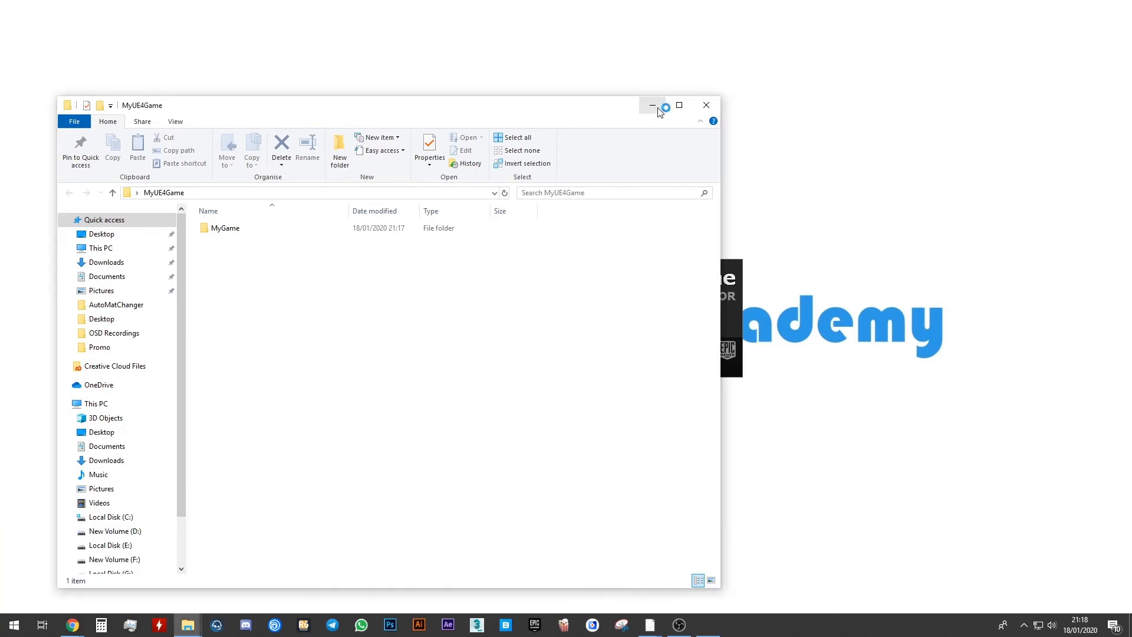
drag(611, 106, 643, 76)
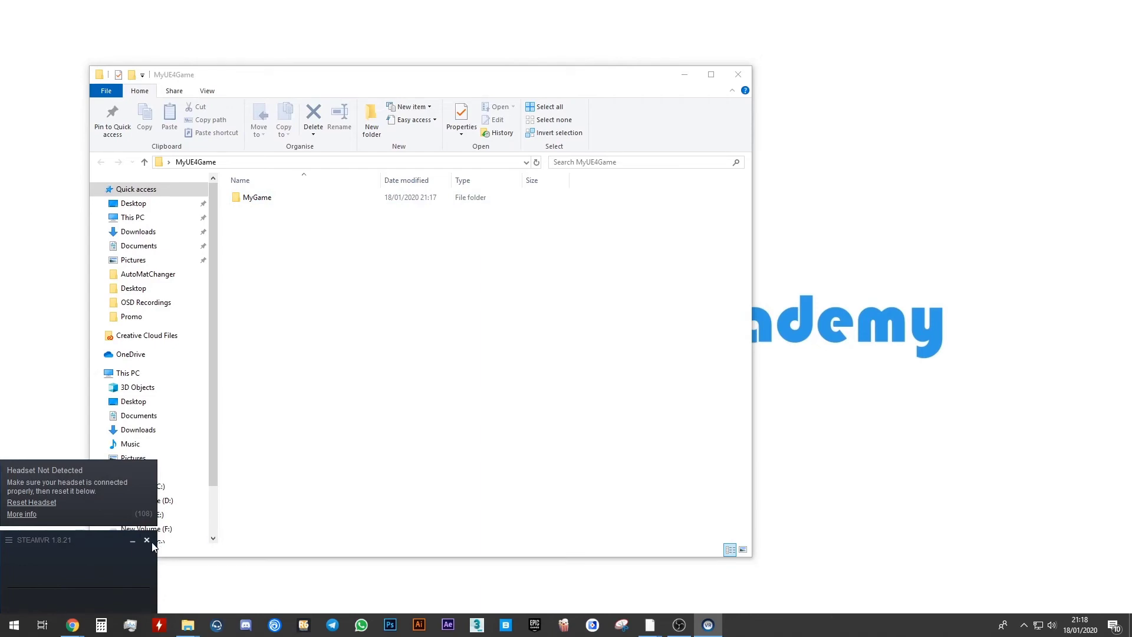
click(147, 540)
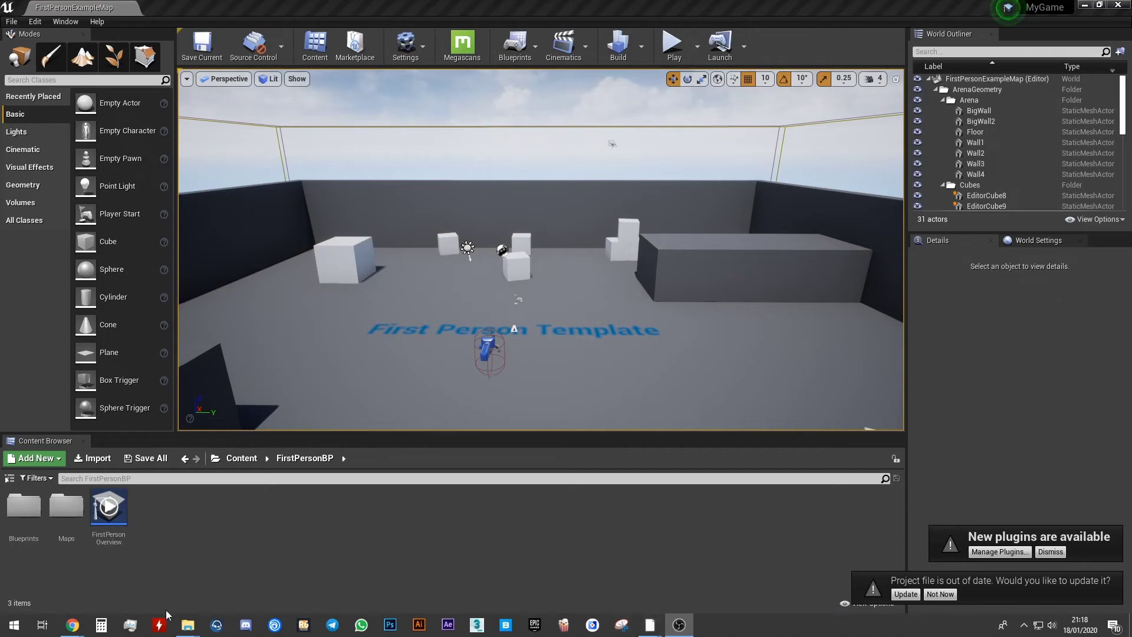
Open the generated MyGame folder in Explorer, then bring the Unreal Editor back to the front
mouse_move(188, 624)
click(289, 593)
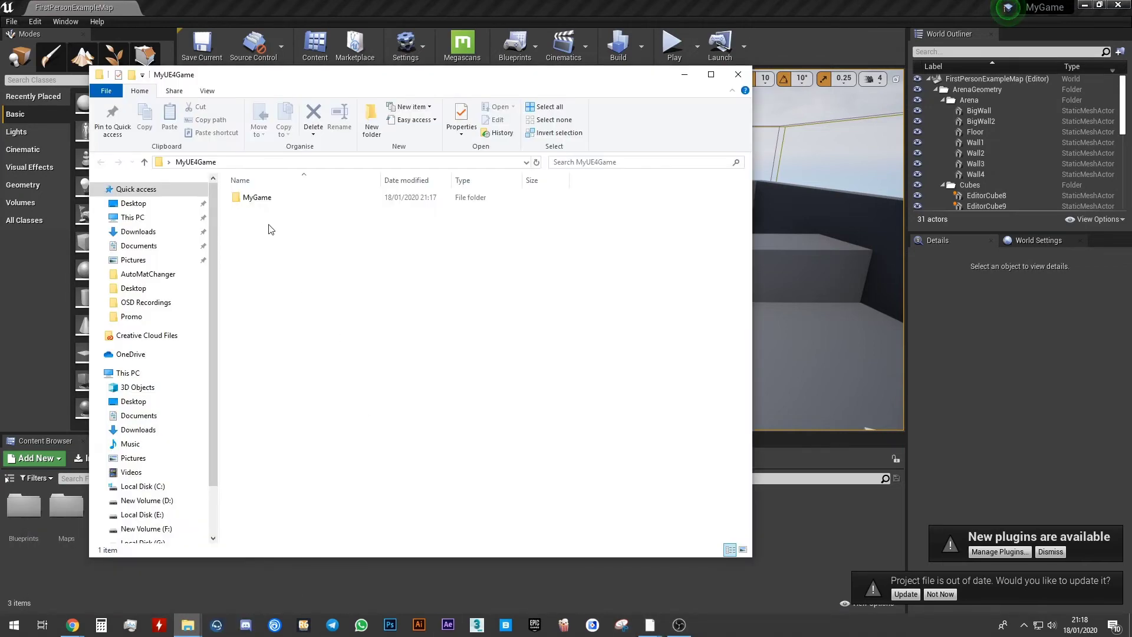
click(255, 200)
double_click(256, 200)
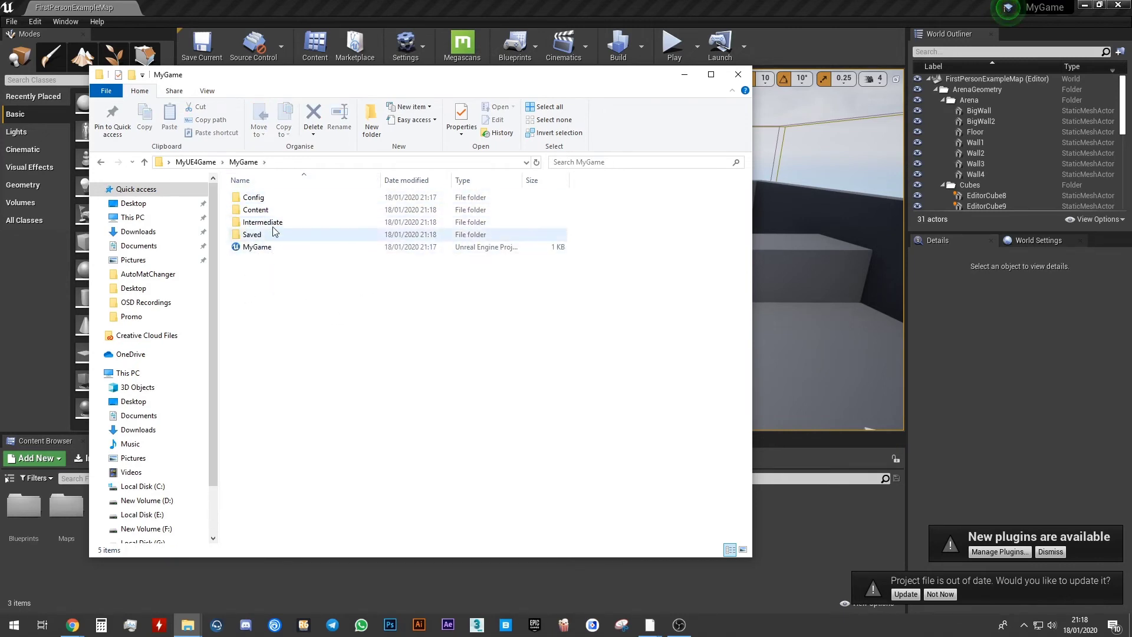
drag(504, 87, 615, 156)
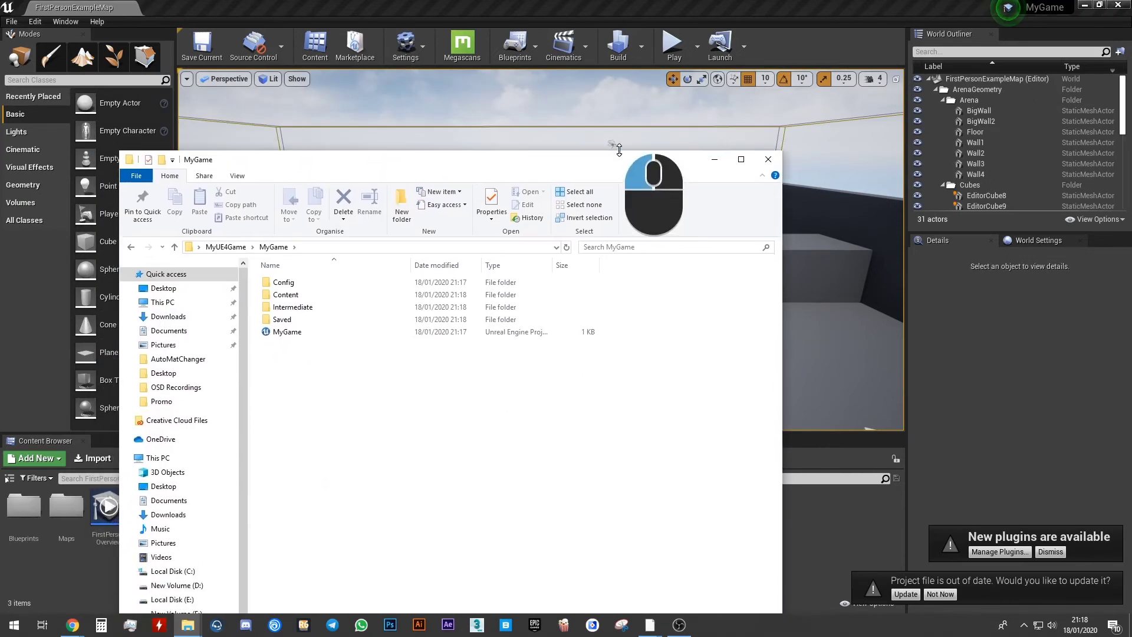
click(1117, 10)
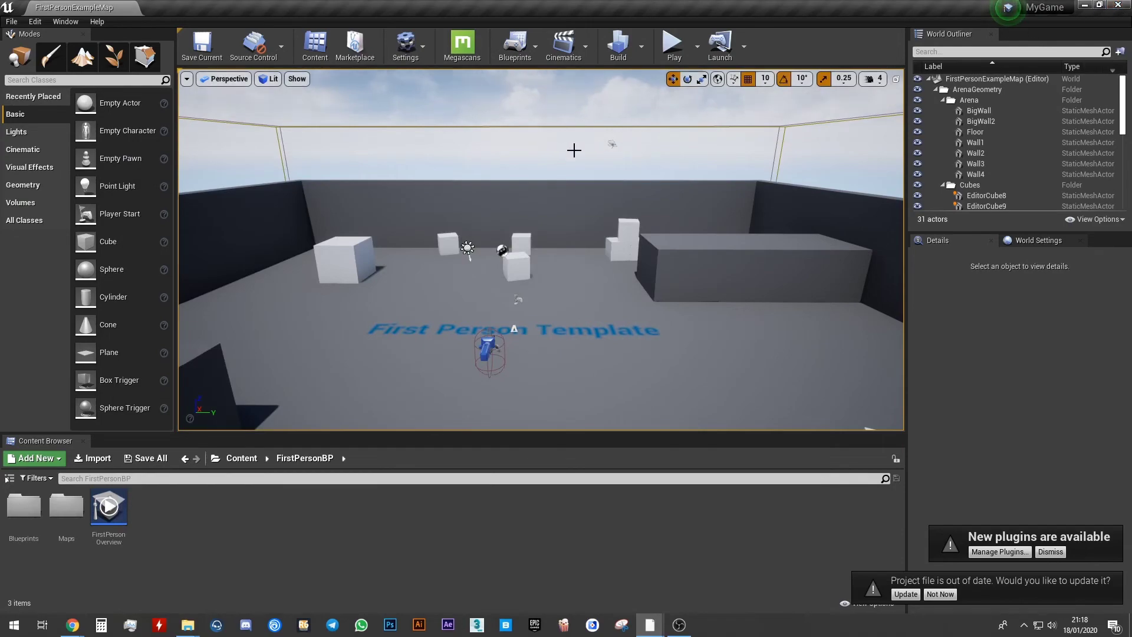
Close the Unreal Editor and open the MyUE4Game folder on the desktop
click(1117, 6)
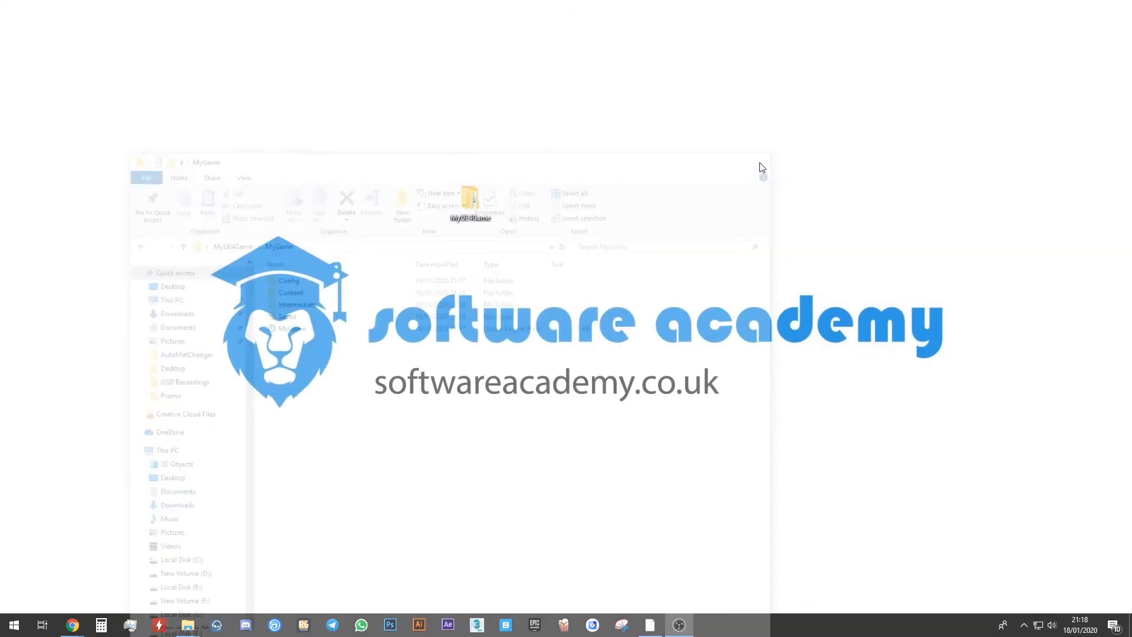
drag(490, 206, 520, 144)
double_click(520, 140)
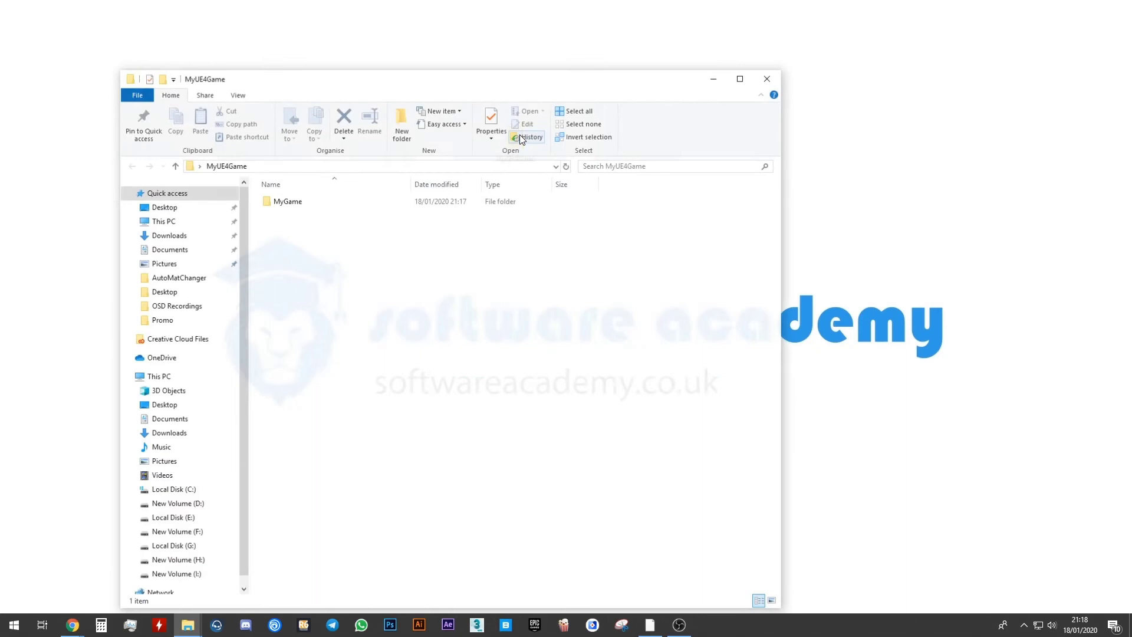
Open the MyGame folder and launch the MyGame .uproject file in Unreal Engine
click(289, 201)
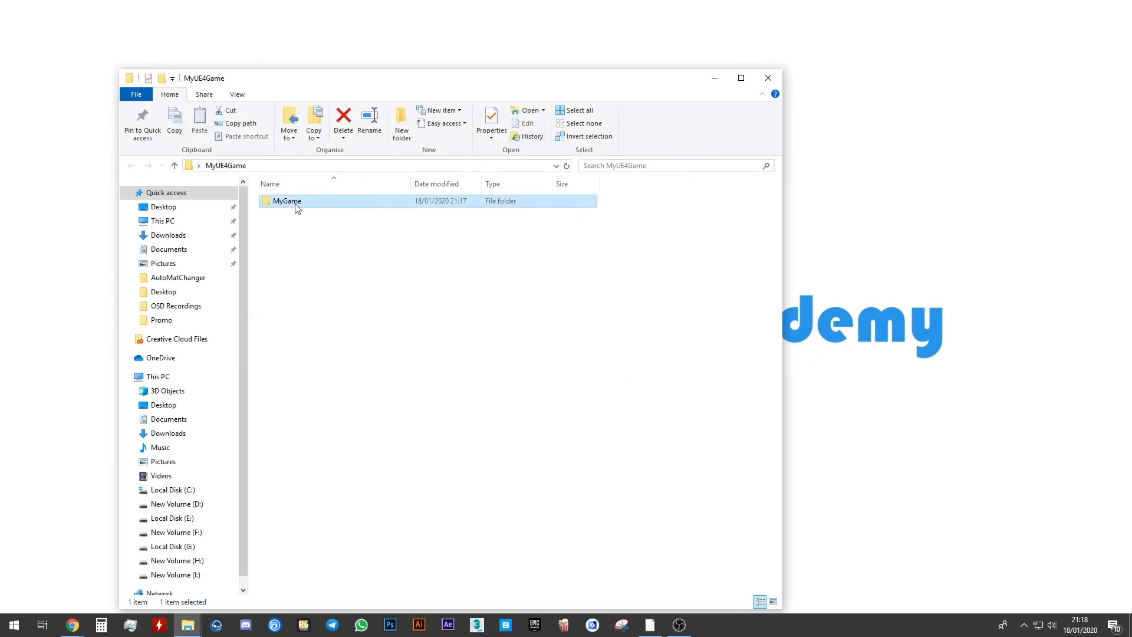
double_click(298, 206)
click(273, 256)
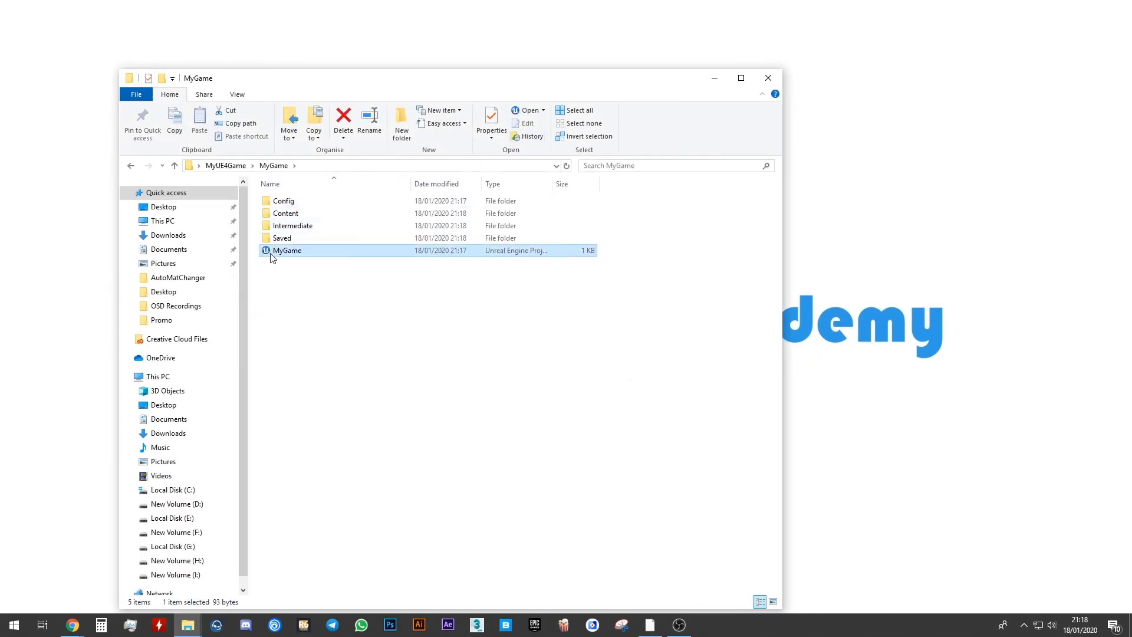
double_click(300, 259)
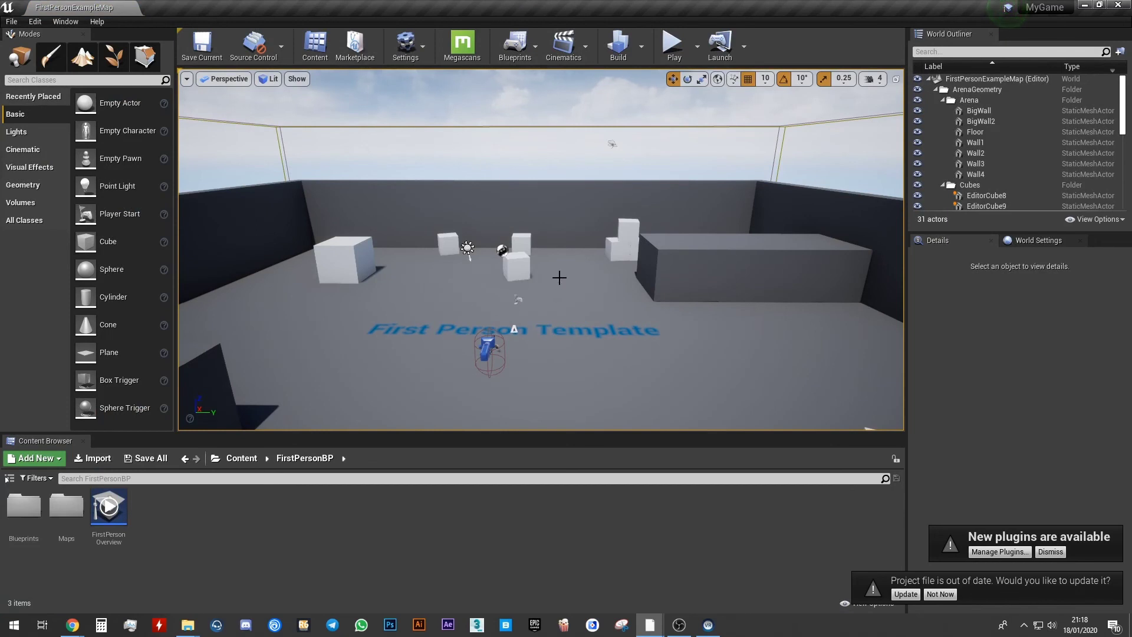
Play FirstPersonExampleMap in the editor and move around using W, A, D and Shift
click(673, 45)
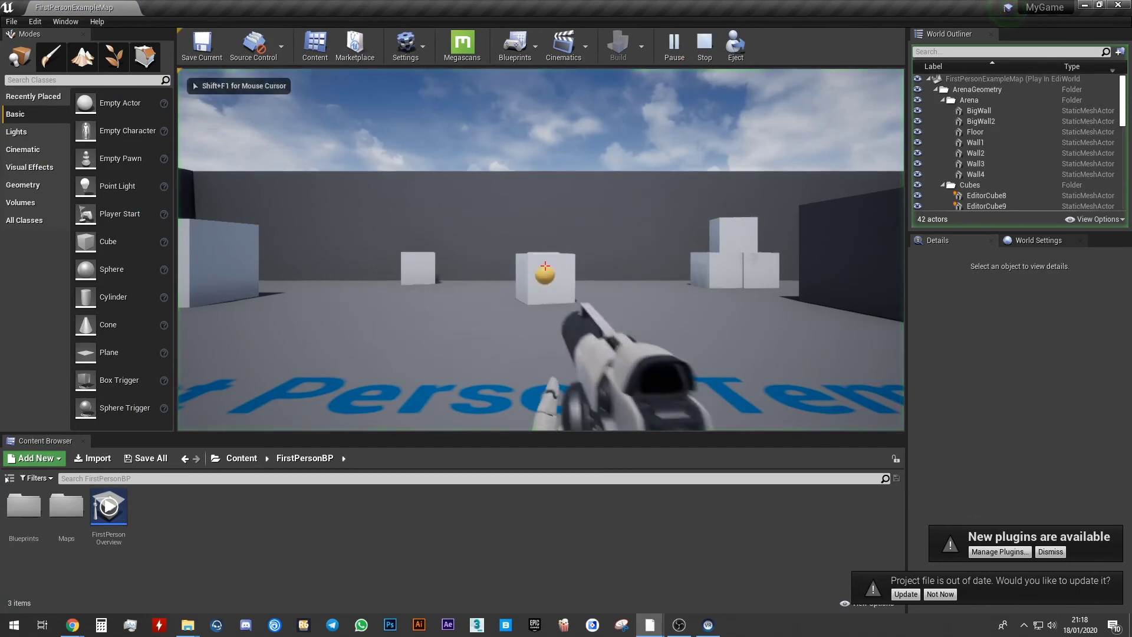
key(a)
key(w)
key(shift)
key(d)
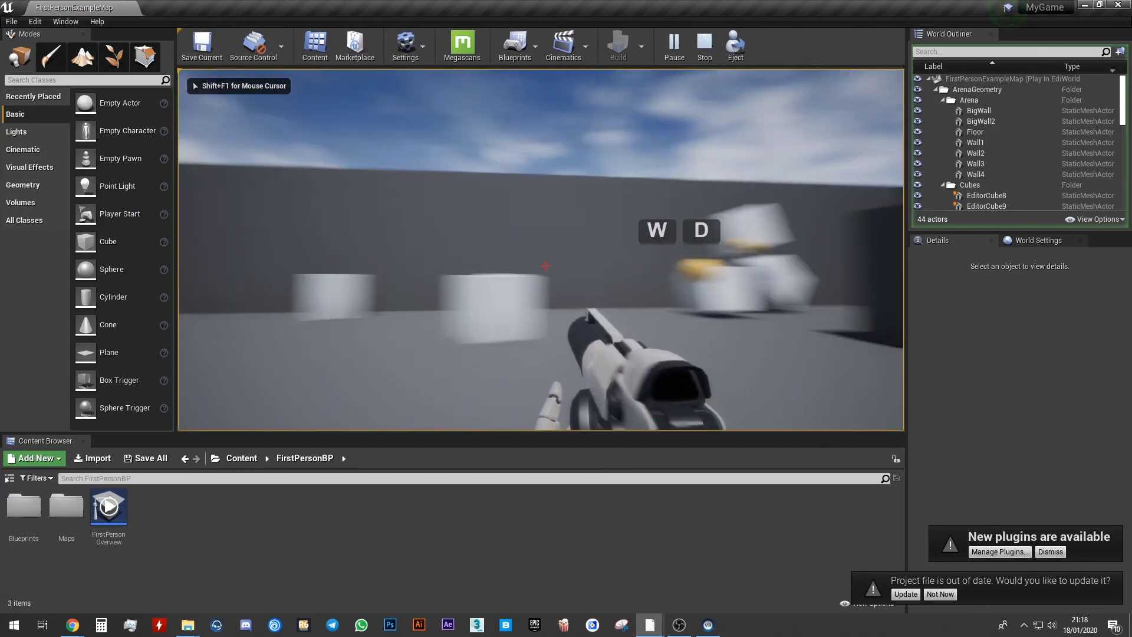